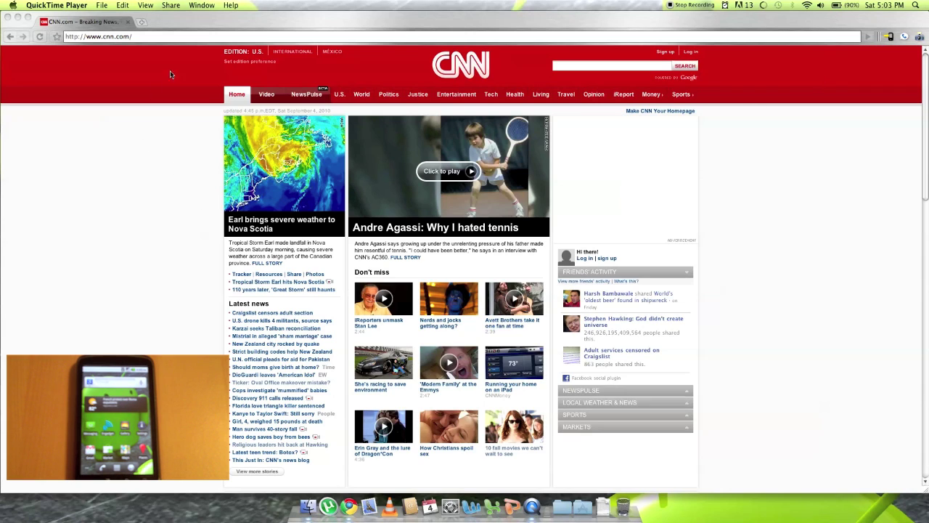
Step: Go to msnbc.com
left_click(220, 36)
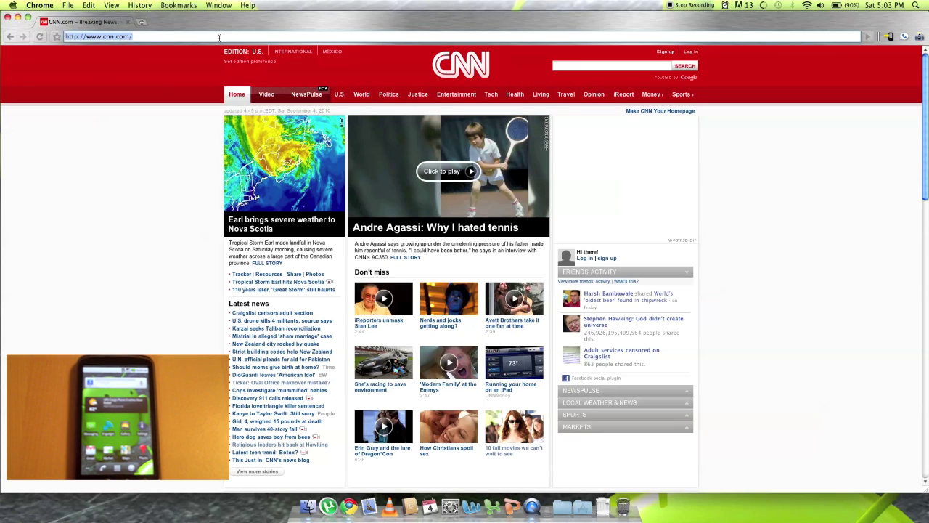
type("msnbc.com/")
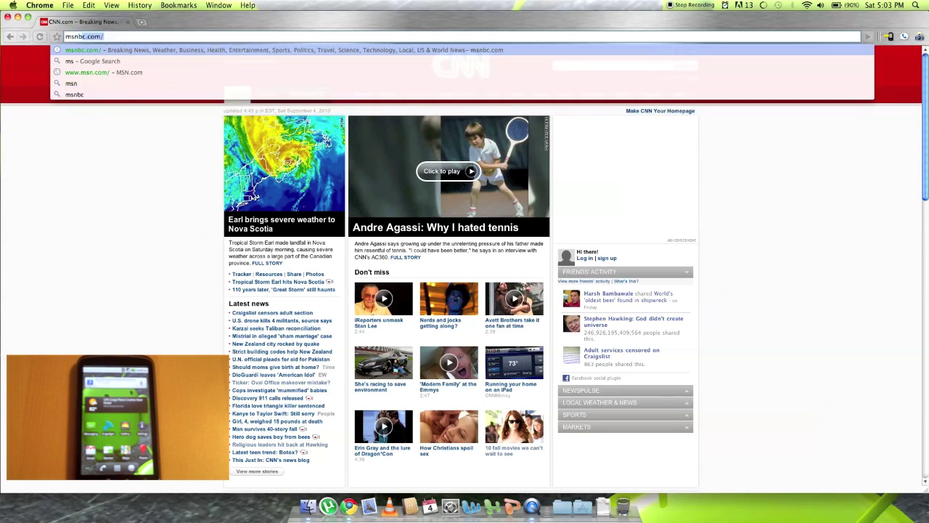
key("Return")
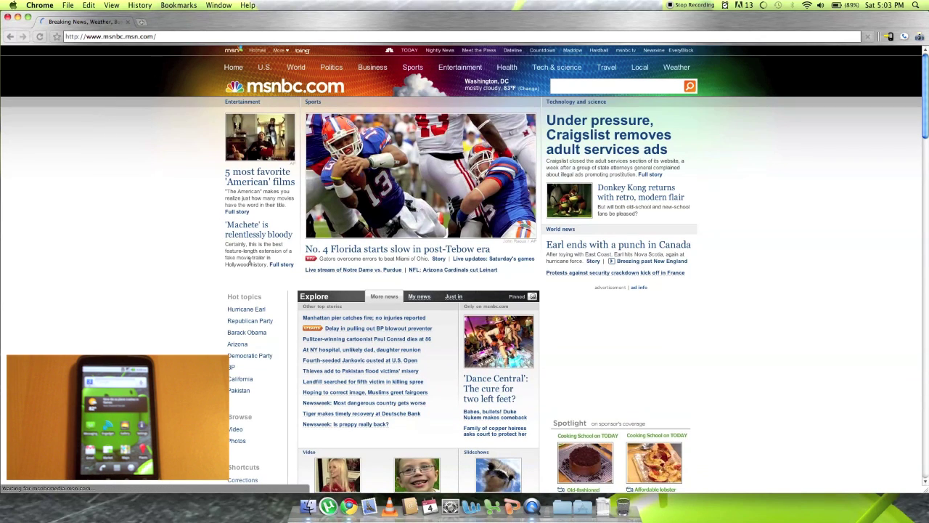
Step: Open the Pakistan flood-aid theft article and send it to the phone with Chrome to Phone
left_click(363, 360)
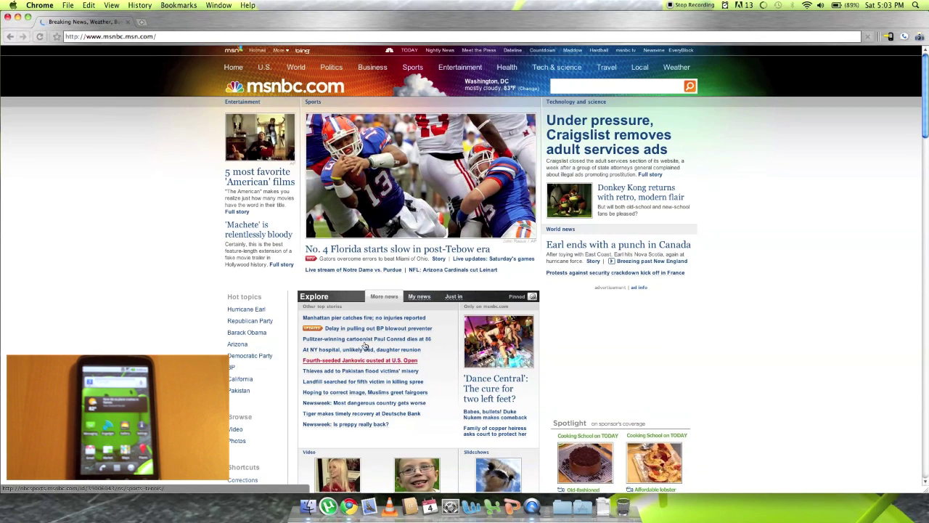
left_click(340, 373)
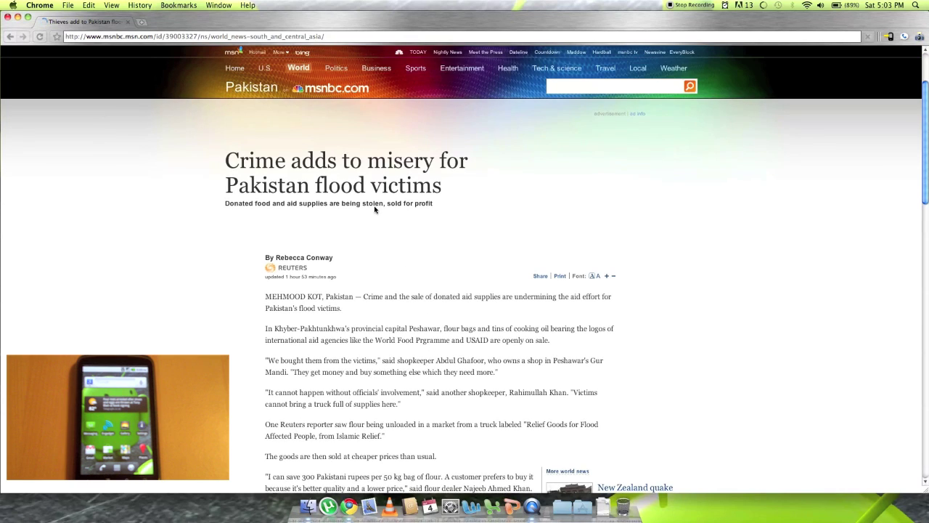
scroll(446, 274, "down", 2)
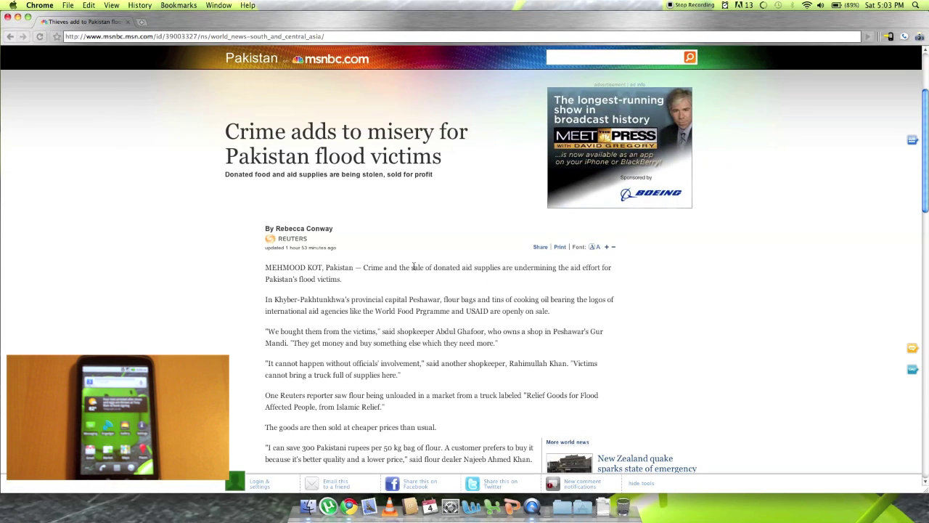
left_click(888, 38)
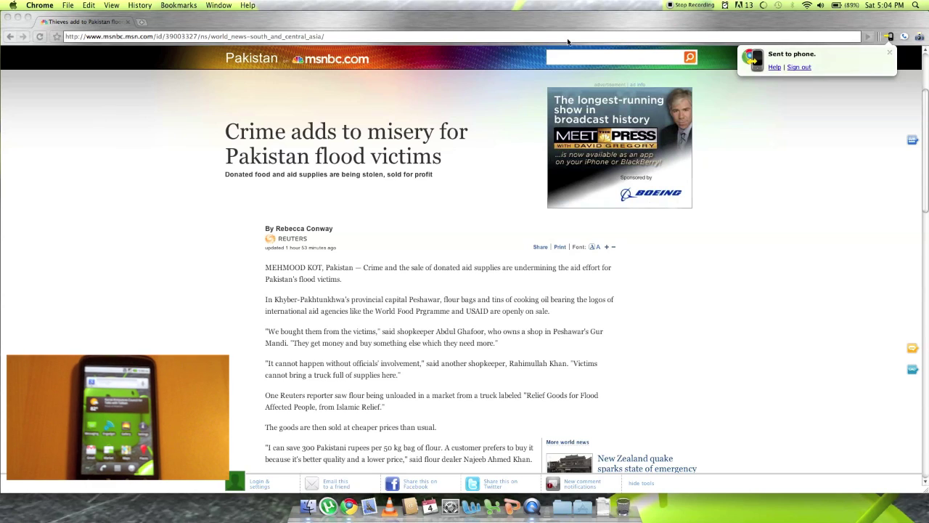
left_click(431, 38)
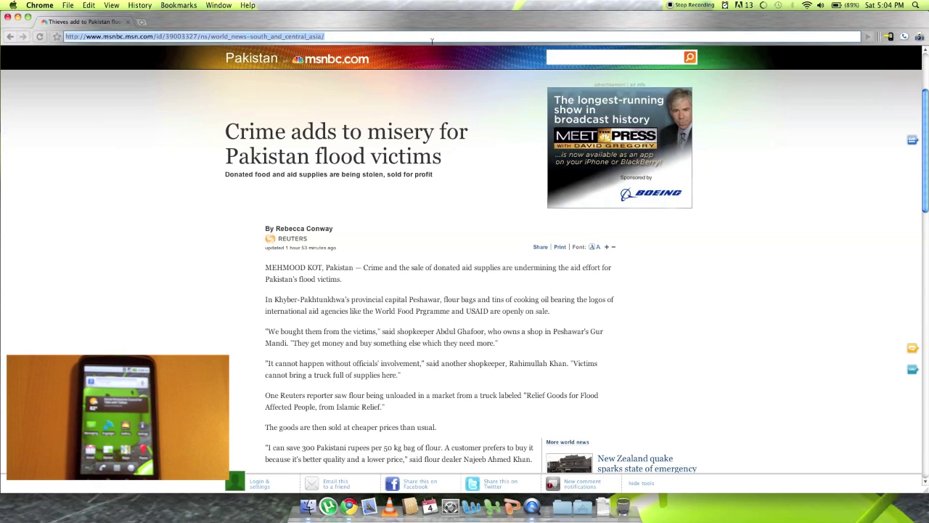
Step: Open Google Maps from the address bar
type("maps.google.com/")
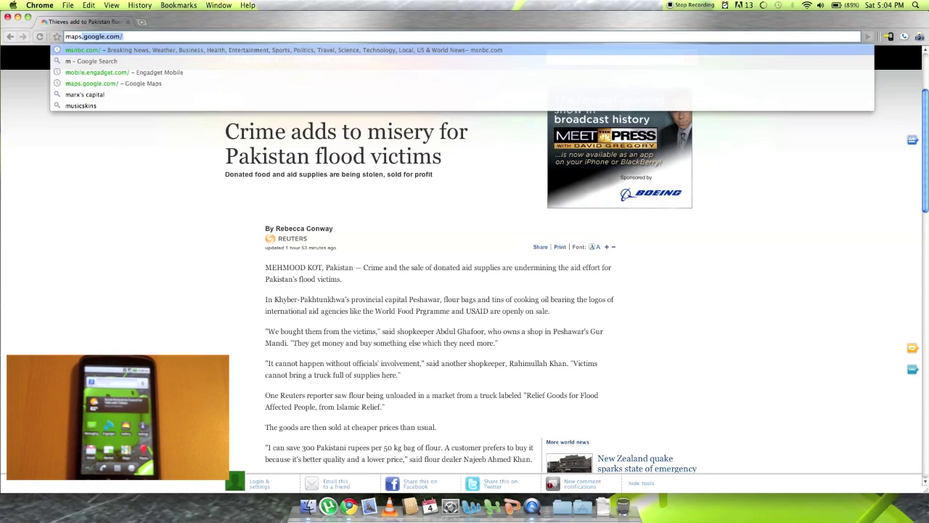
key("Return")
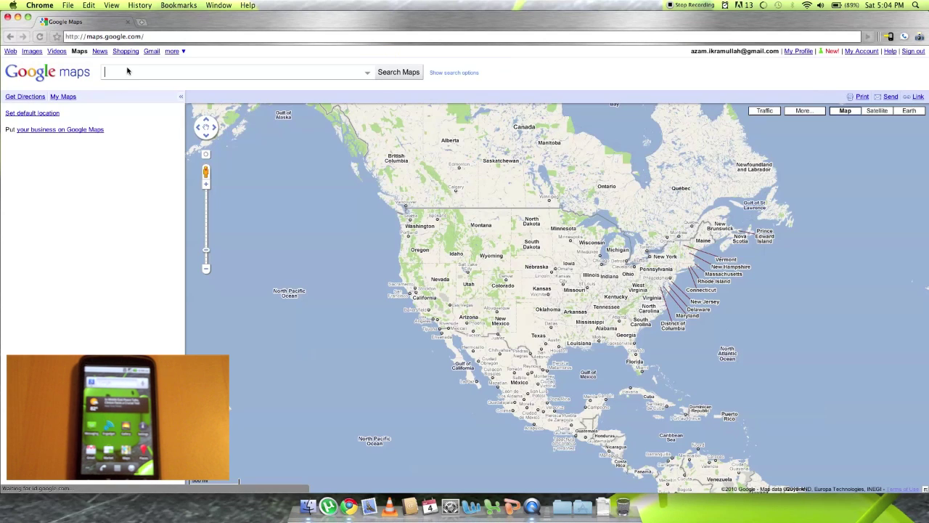
type("sa")
key("BackSpace")
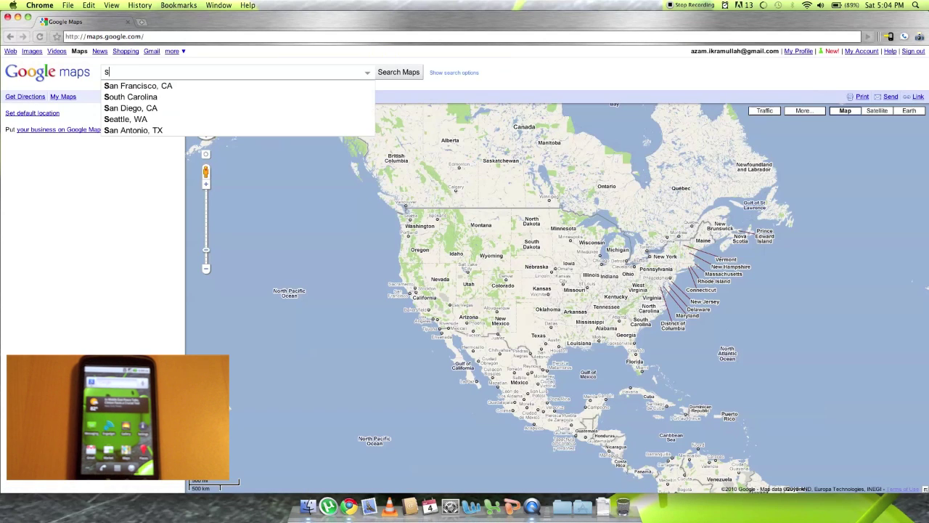
Step: Get driving directions from San Diego, CA to Cupertino, CA
left_click(27, 98)
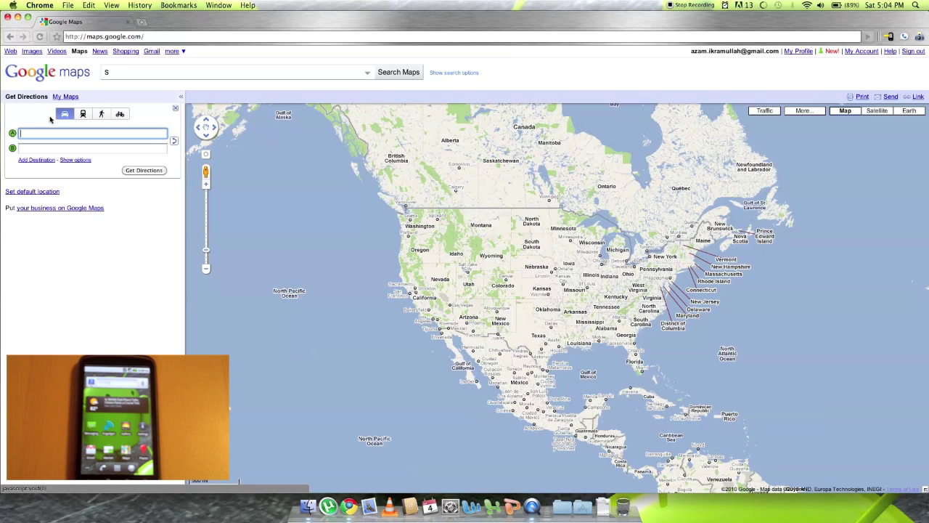
type("san")
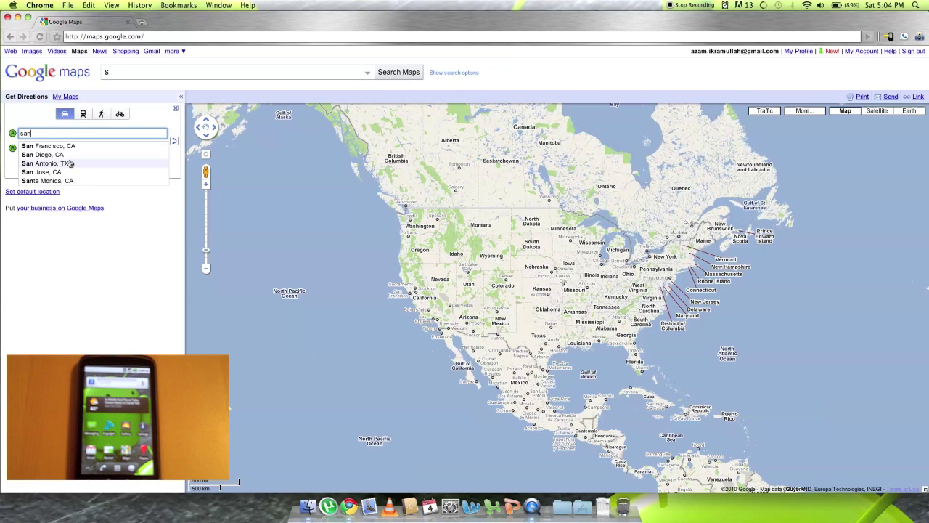
left_click(70, 154)
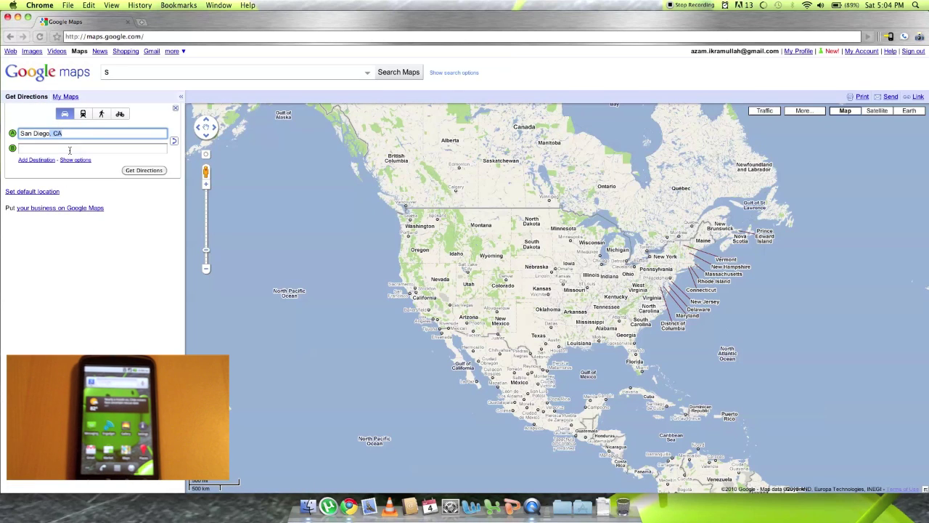
left_click(70, 149)
type("cup")
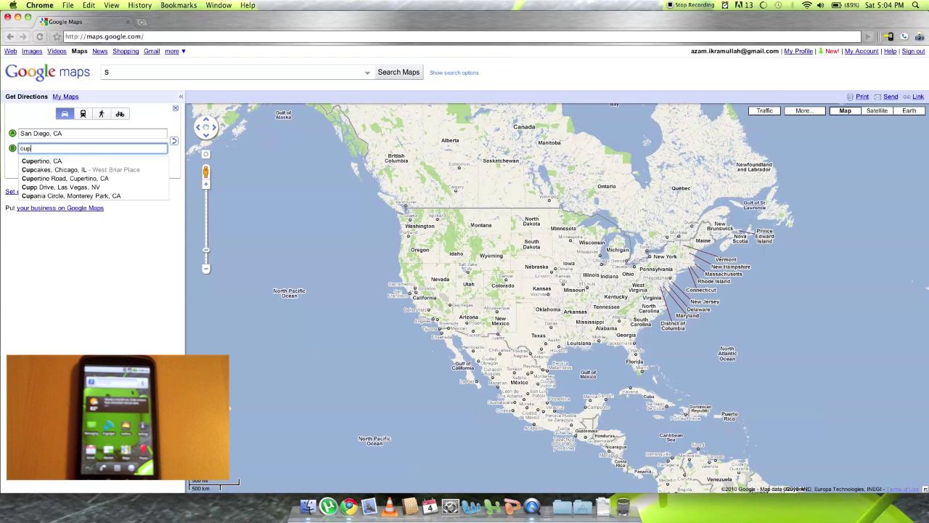
left_click(58, 161)
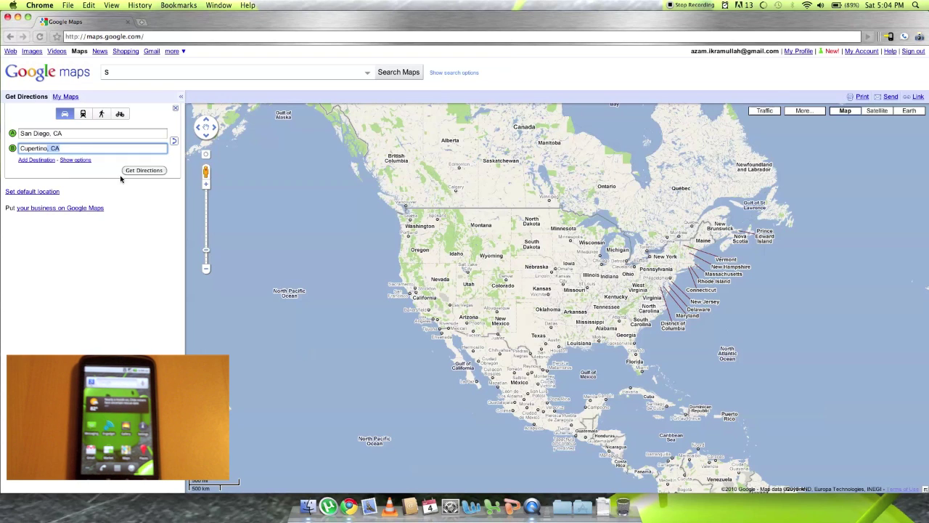
left_click(143, 174)
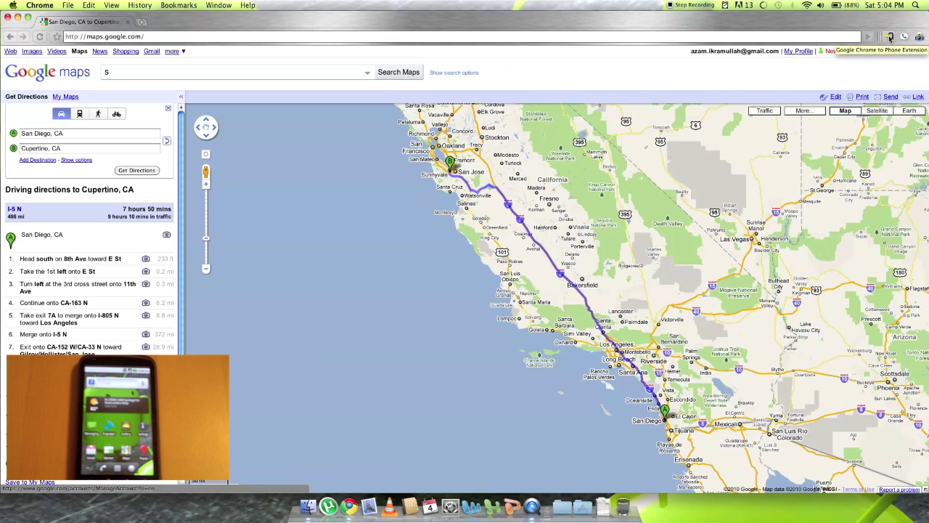
Step: Send the San Diego–Cupertino directions page to the phone with Chrome to Phone
left_click(889, 37)
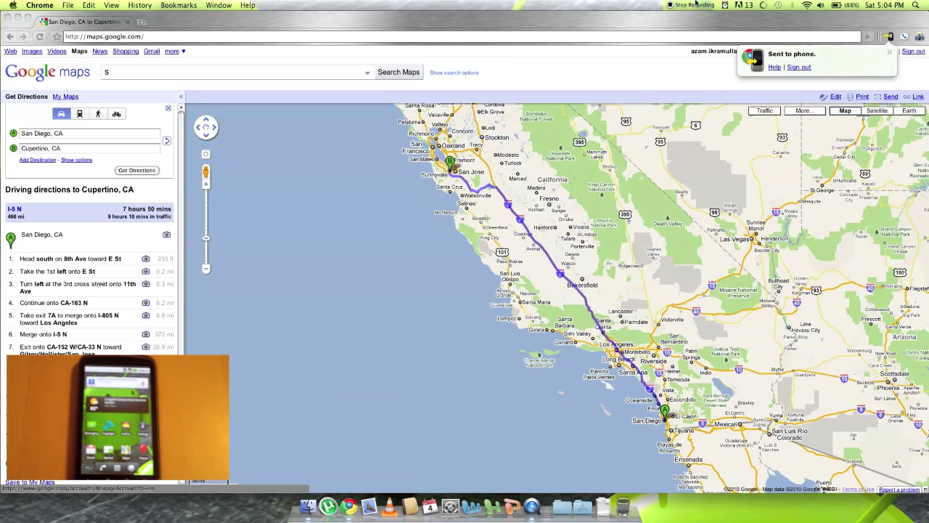
left_click(450, 39)
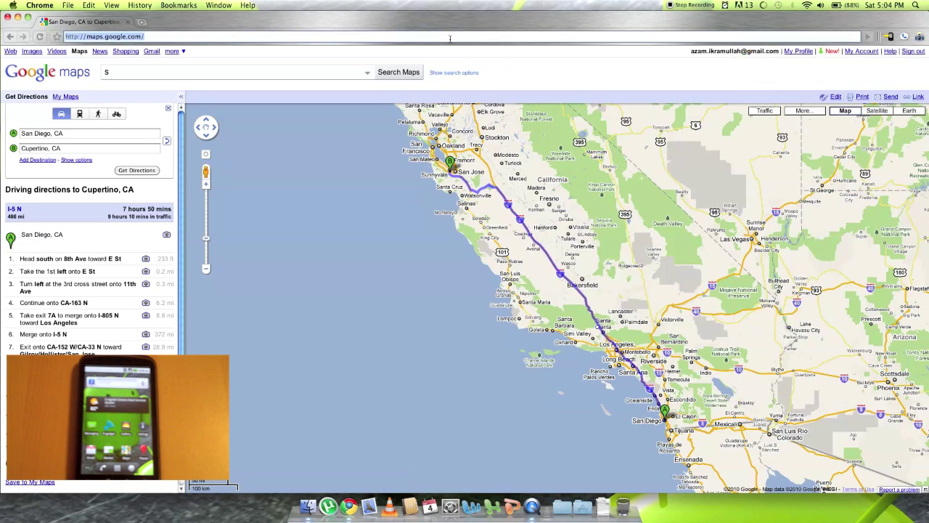
Step: On yelp.com, open the Trinacria Macaroni Works page from Baltimore's Food listings
type("yelp.com")
key("Return")
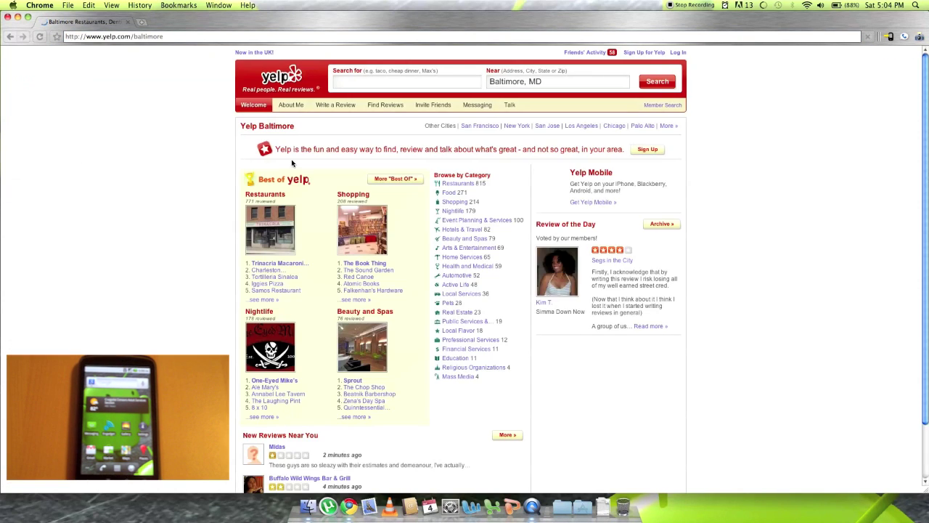
left_click(450, 193)
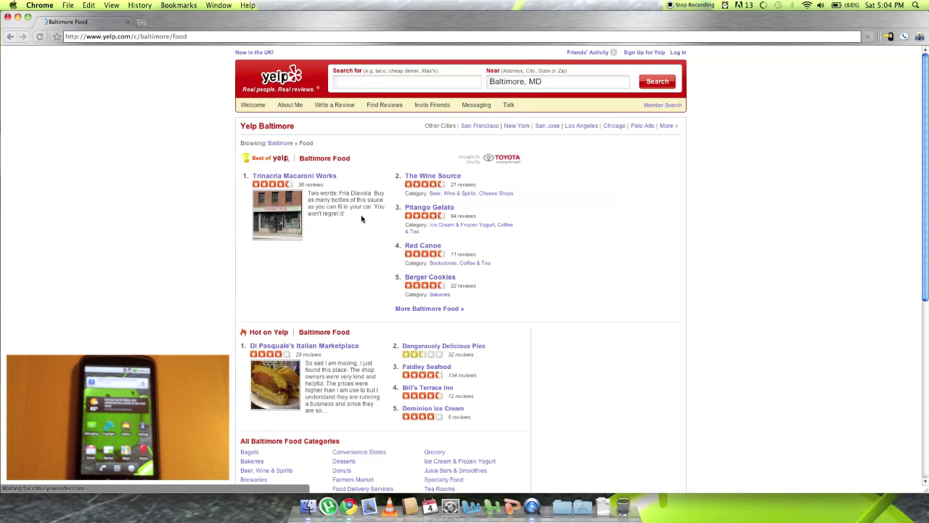
left_click(317, 181)
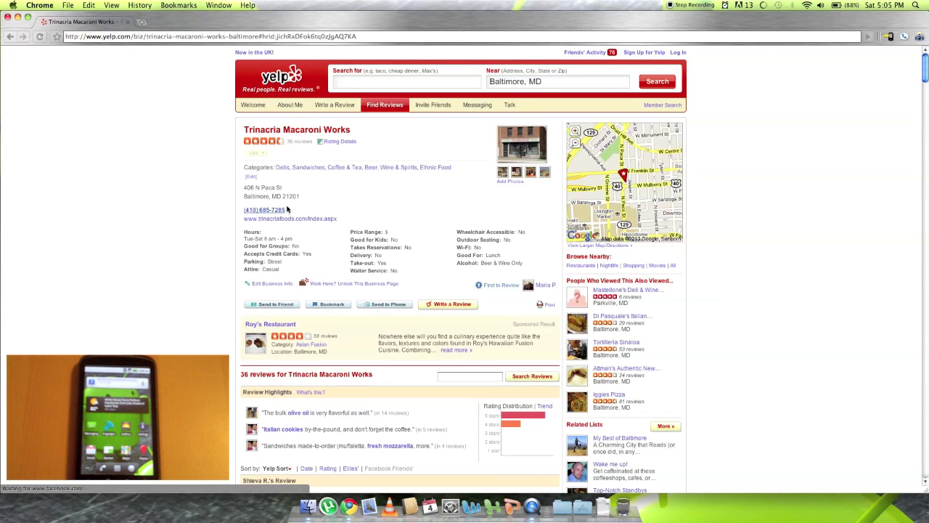
left_click_drag(297, 211, 273, 209)
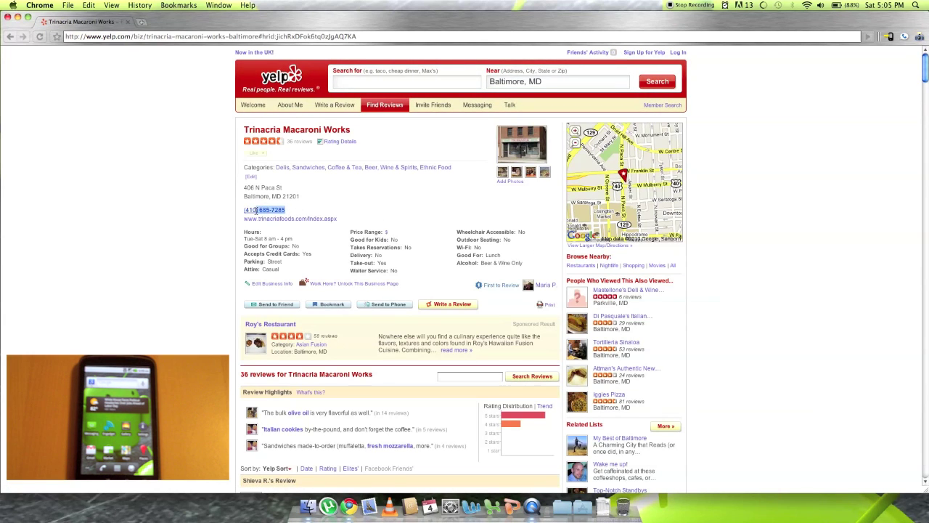
left_click_drag(256, 209, 241, 211)
left_click(886, 38)
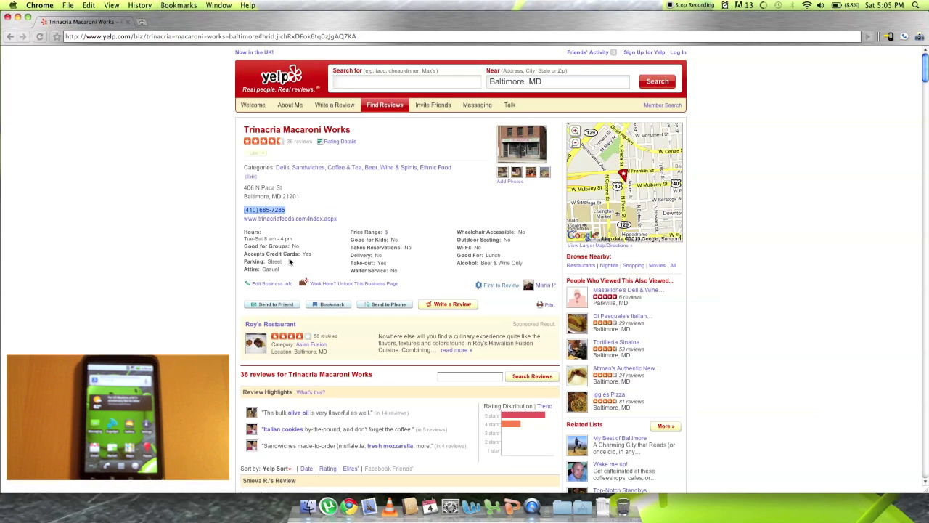
Step: Highlight the first review's opening lines and send them to the phone with Chrome to Phone
scroll(328, 219, "down", 5)
scroll(313, 313, "down", 3)
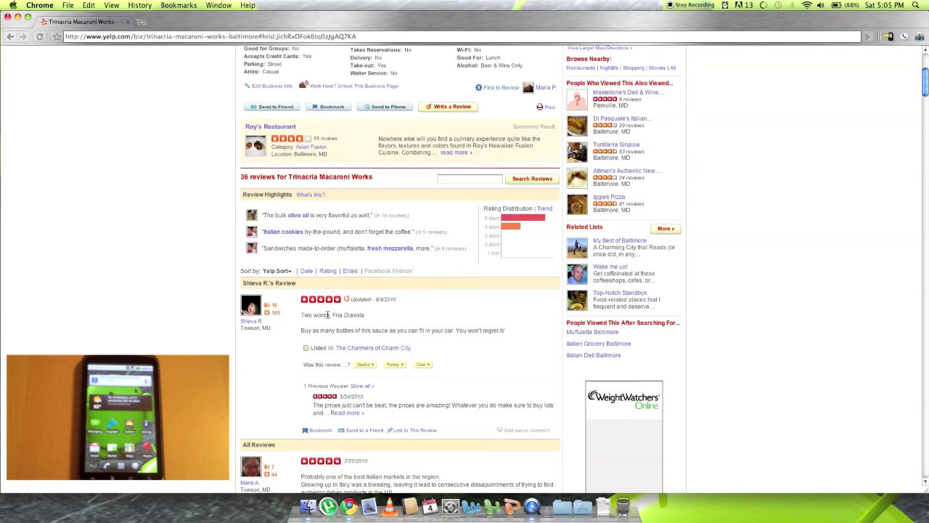
left_click_drag(301, 375, 394, 389)
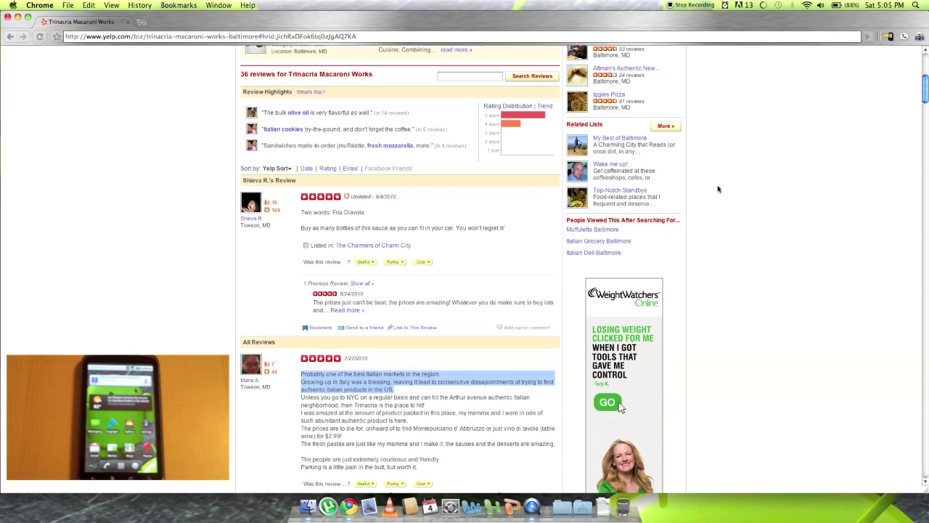
left_click(890, 39)
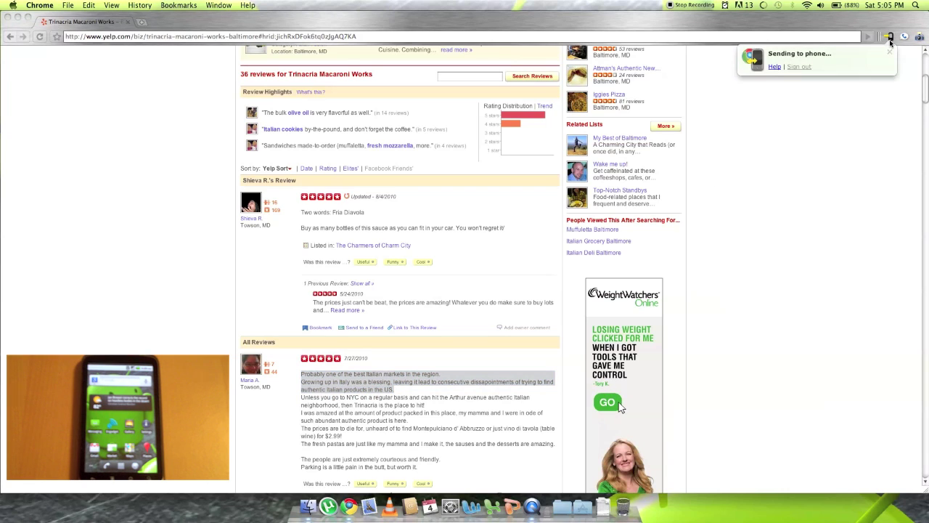